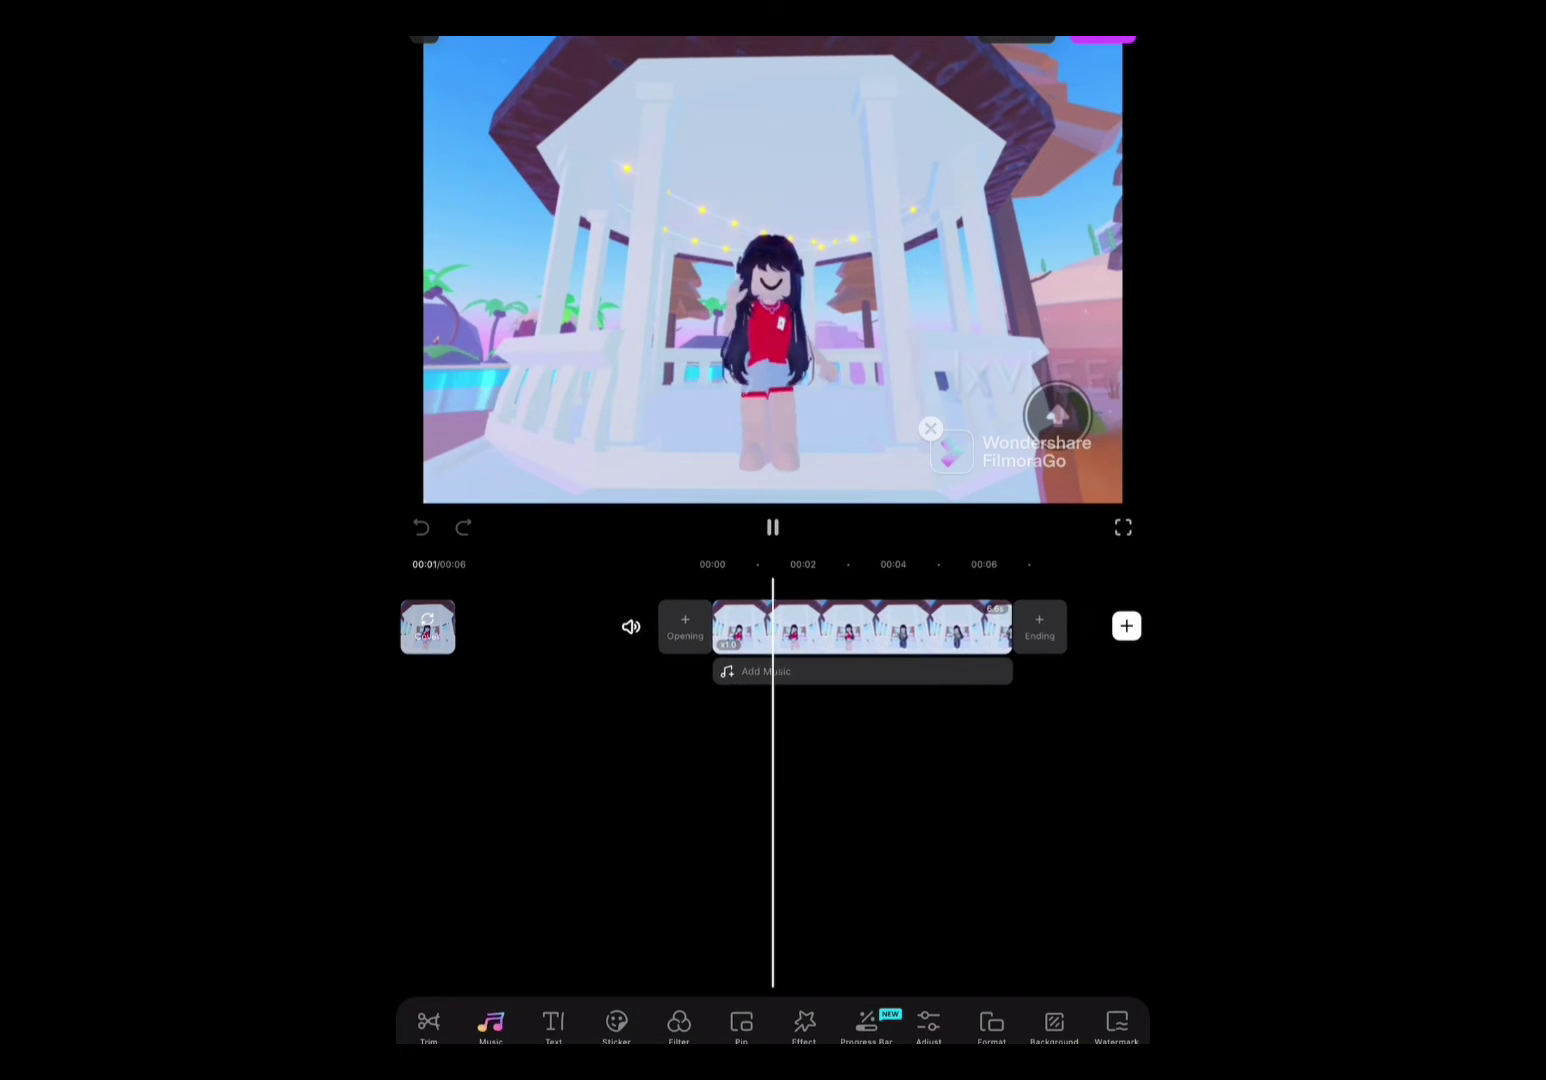
Apply FilmoraGo's Mild shake effect to the Roblox dance clip
click(803, 1024)
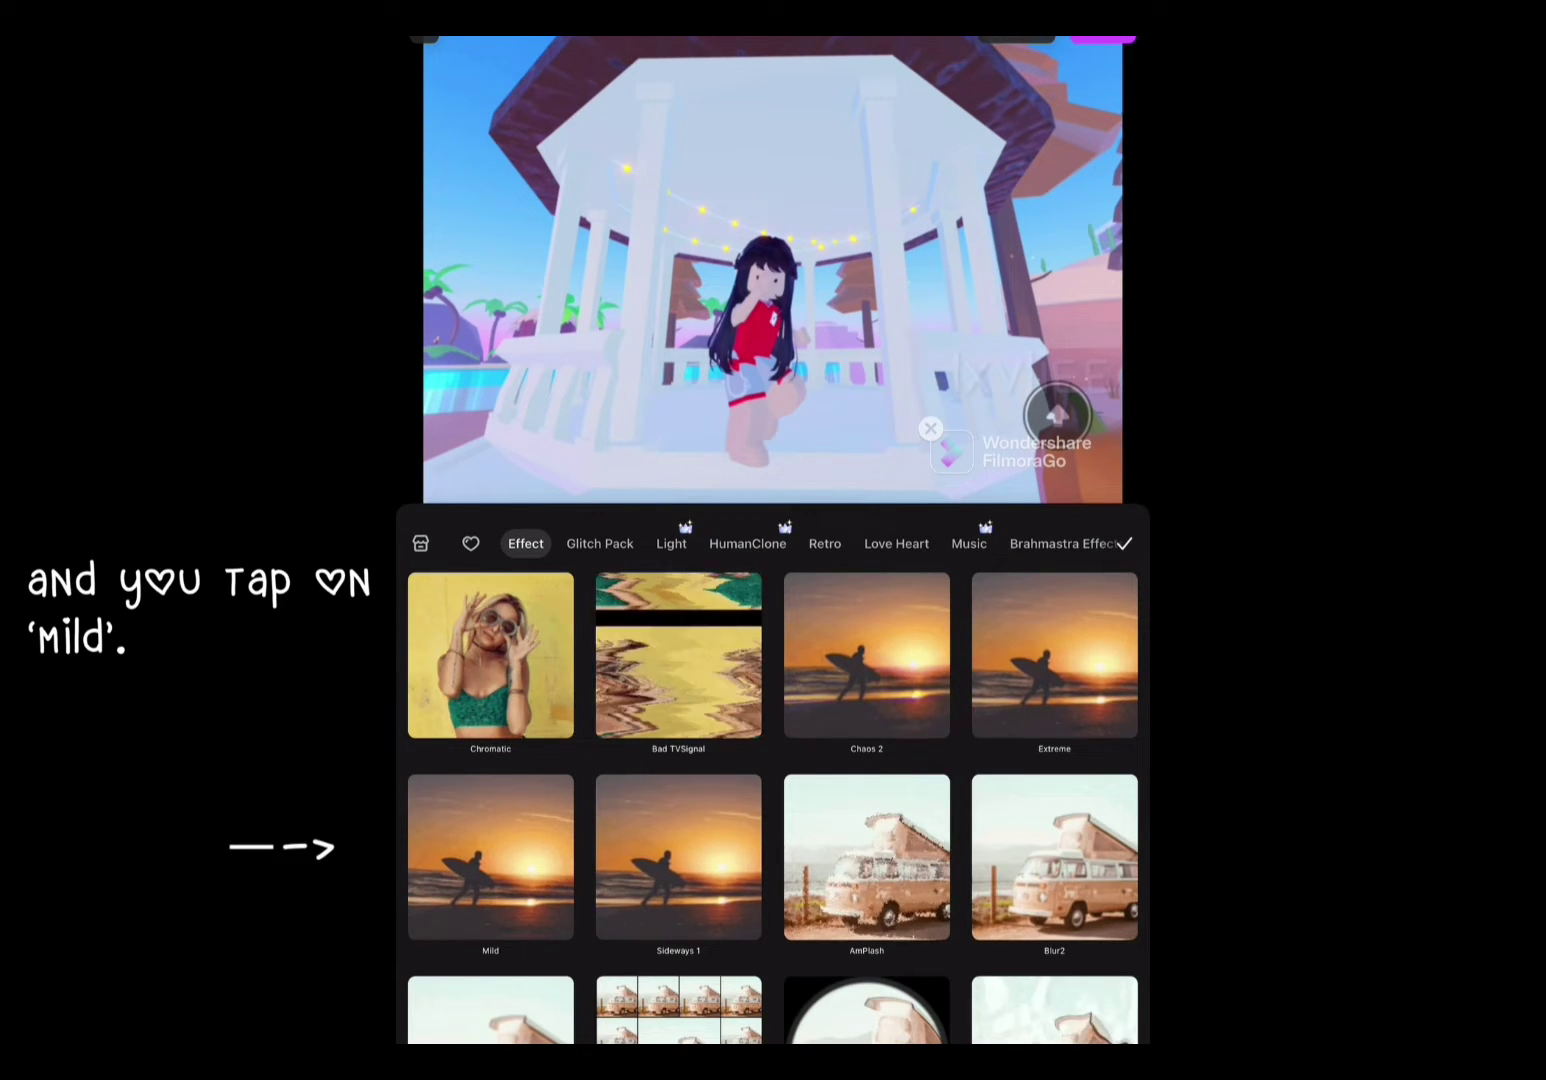
click(490, 857)
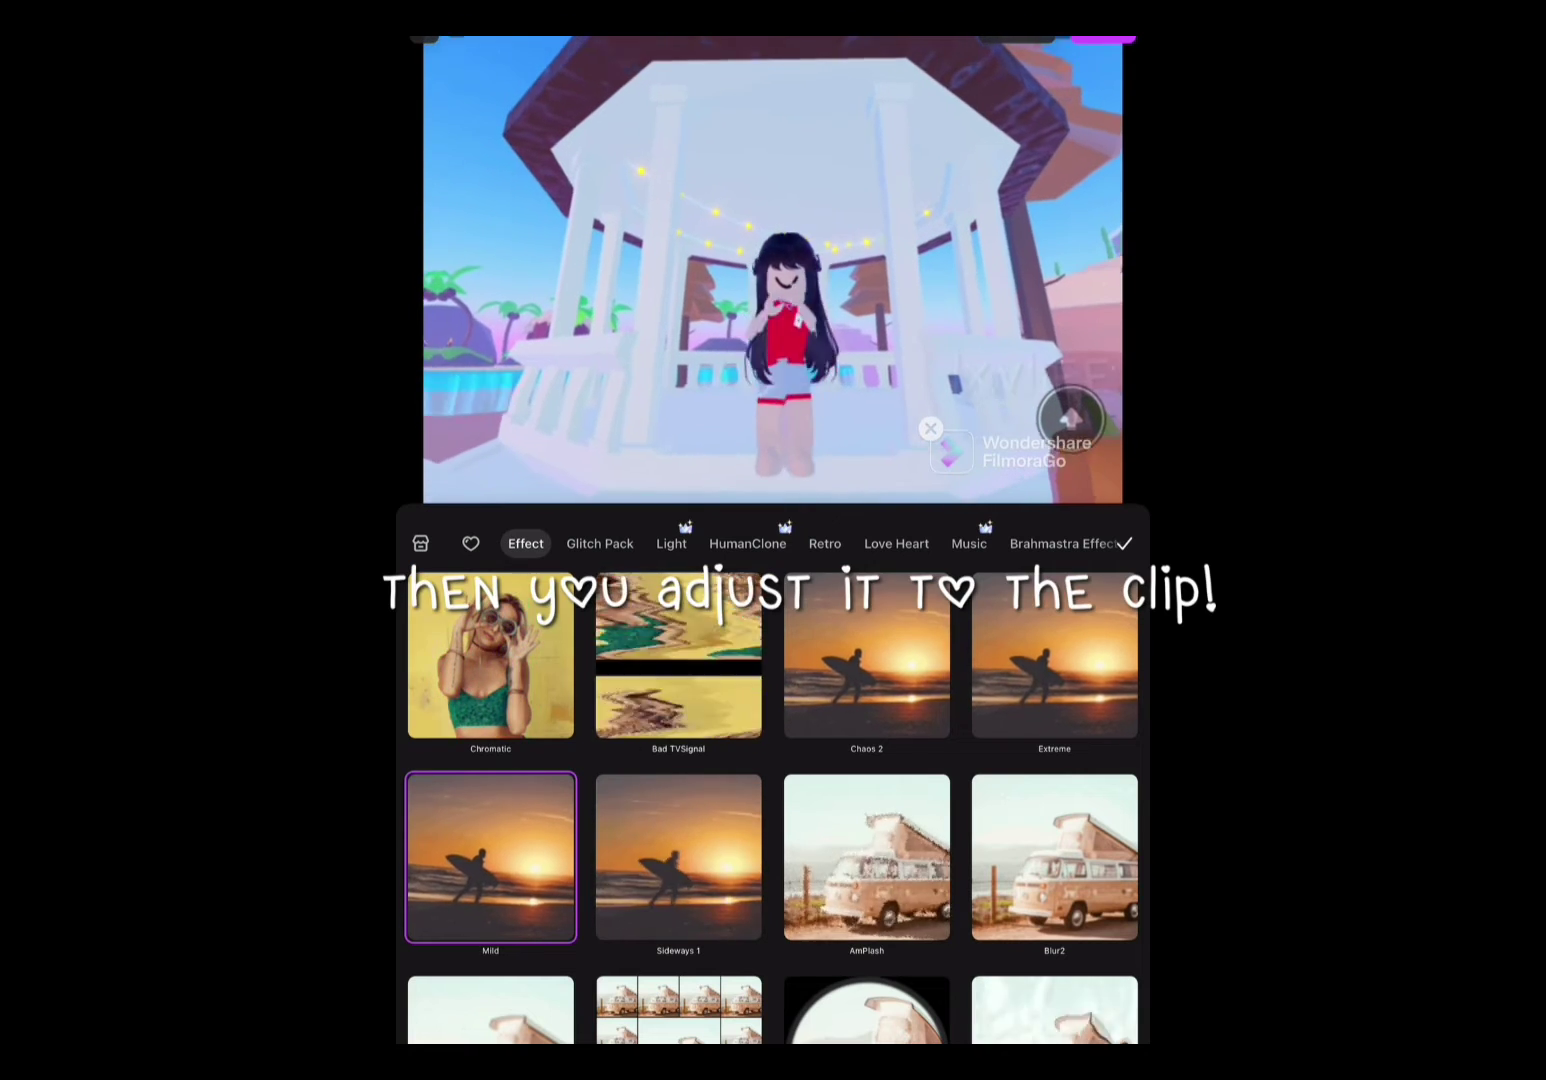
click(1123, 542)
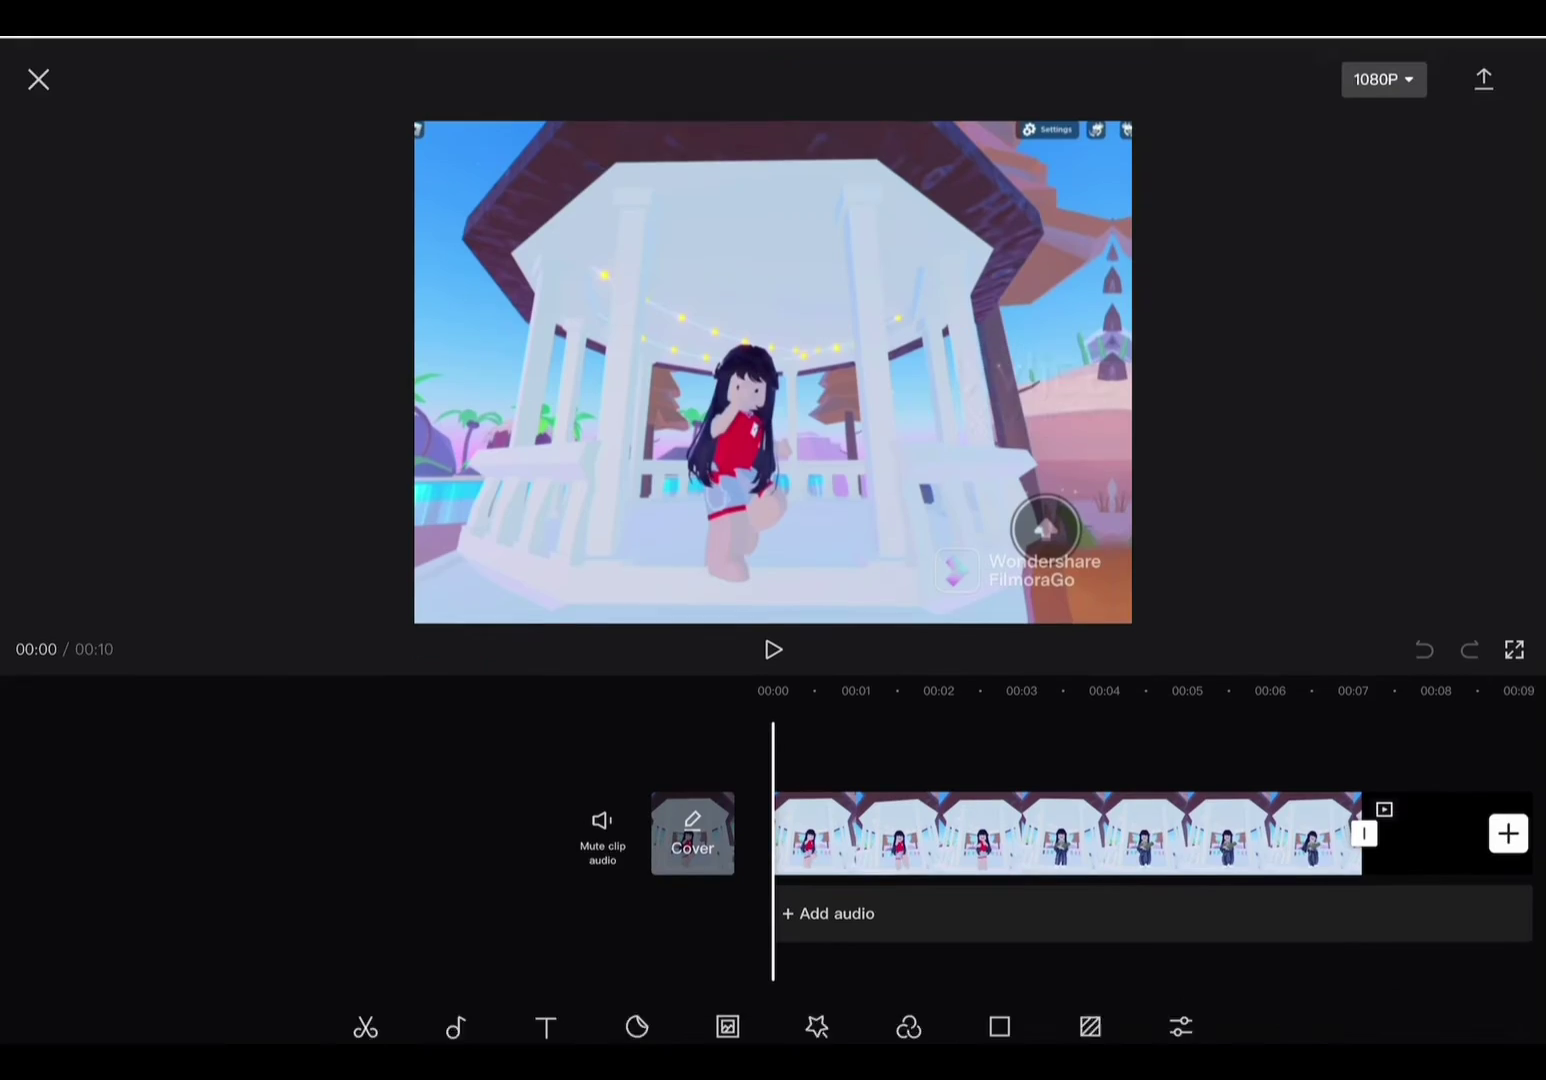
mouse_move(1087, 834)
mouse_down()
mouse_move(570, 792)
mouse_move(1075, 791)
mouse_up()
Delete CapCut's automatic ending clip, shortening the project from 10 to 8 seconds
click(930, 791)
click(507, 994)
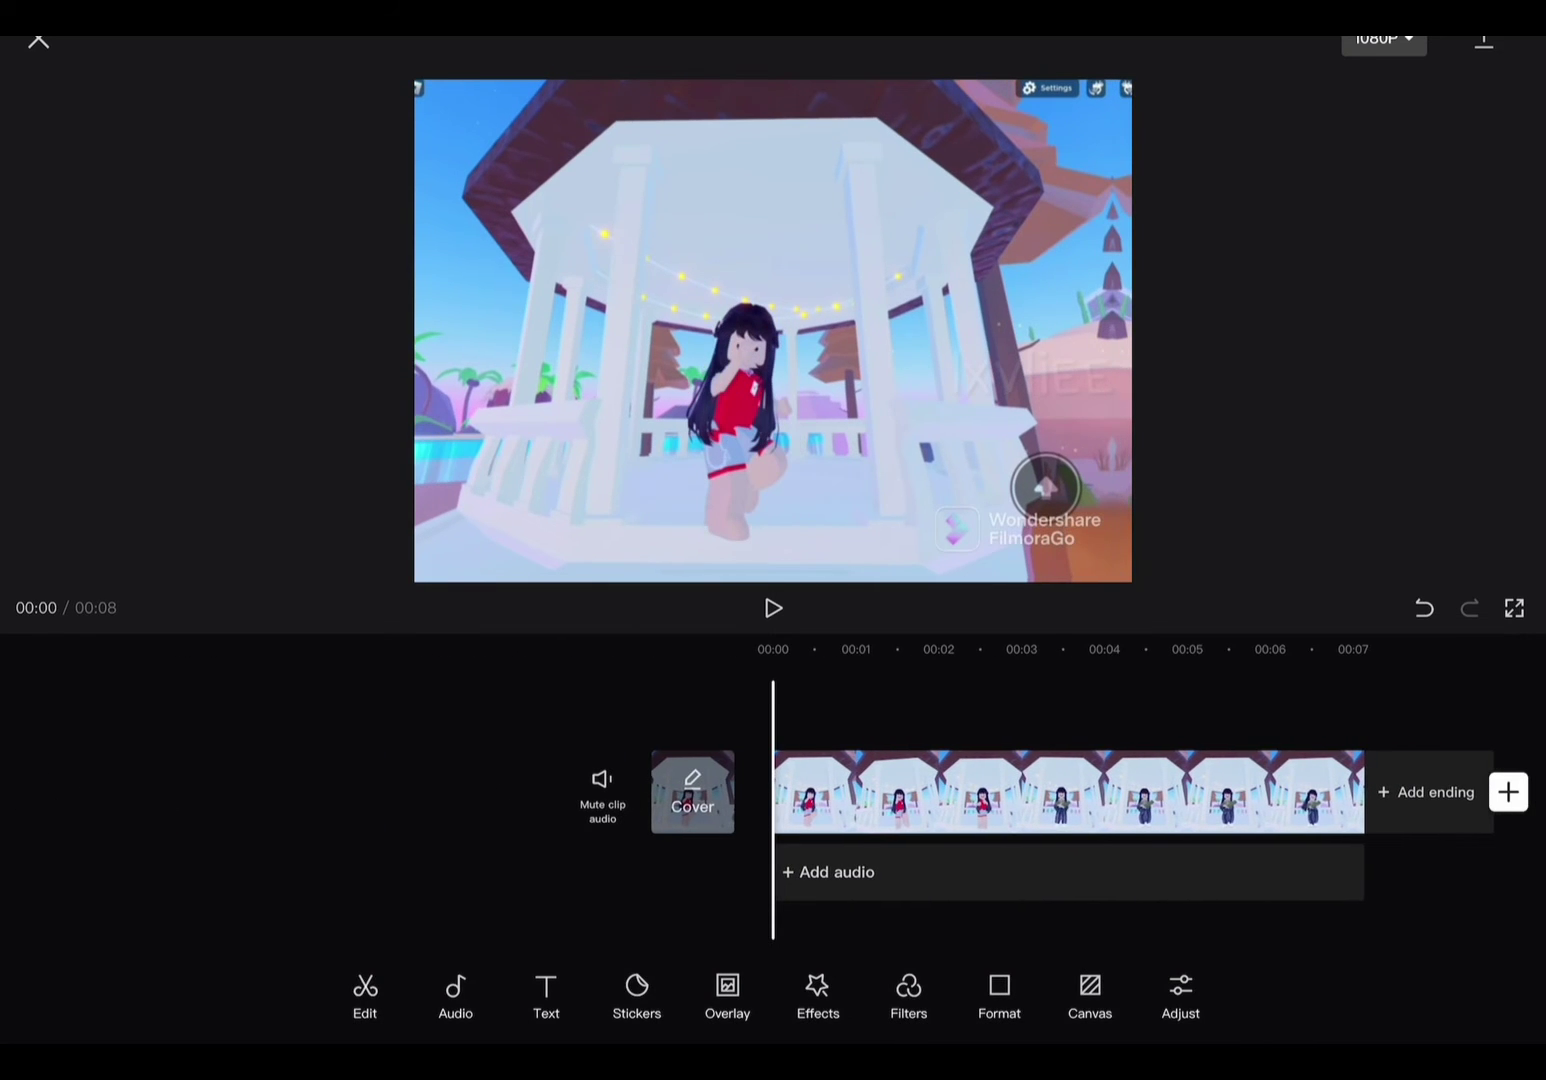
Crop the dance clip to a 9:16 portrait frame, excluding the FilmoraGo watermark
click(1069, 791)
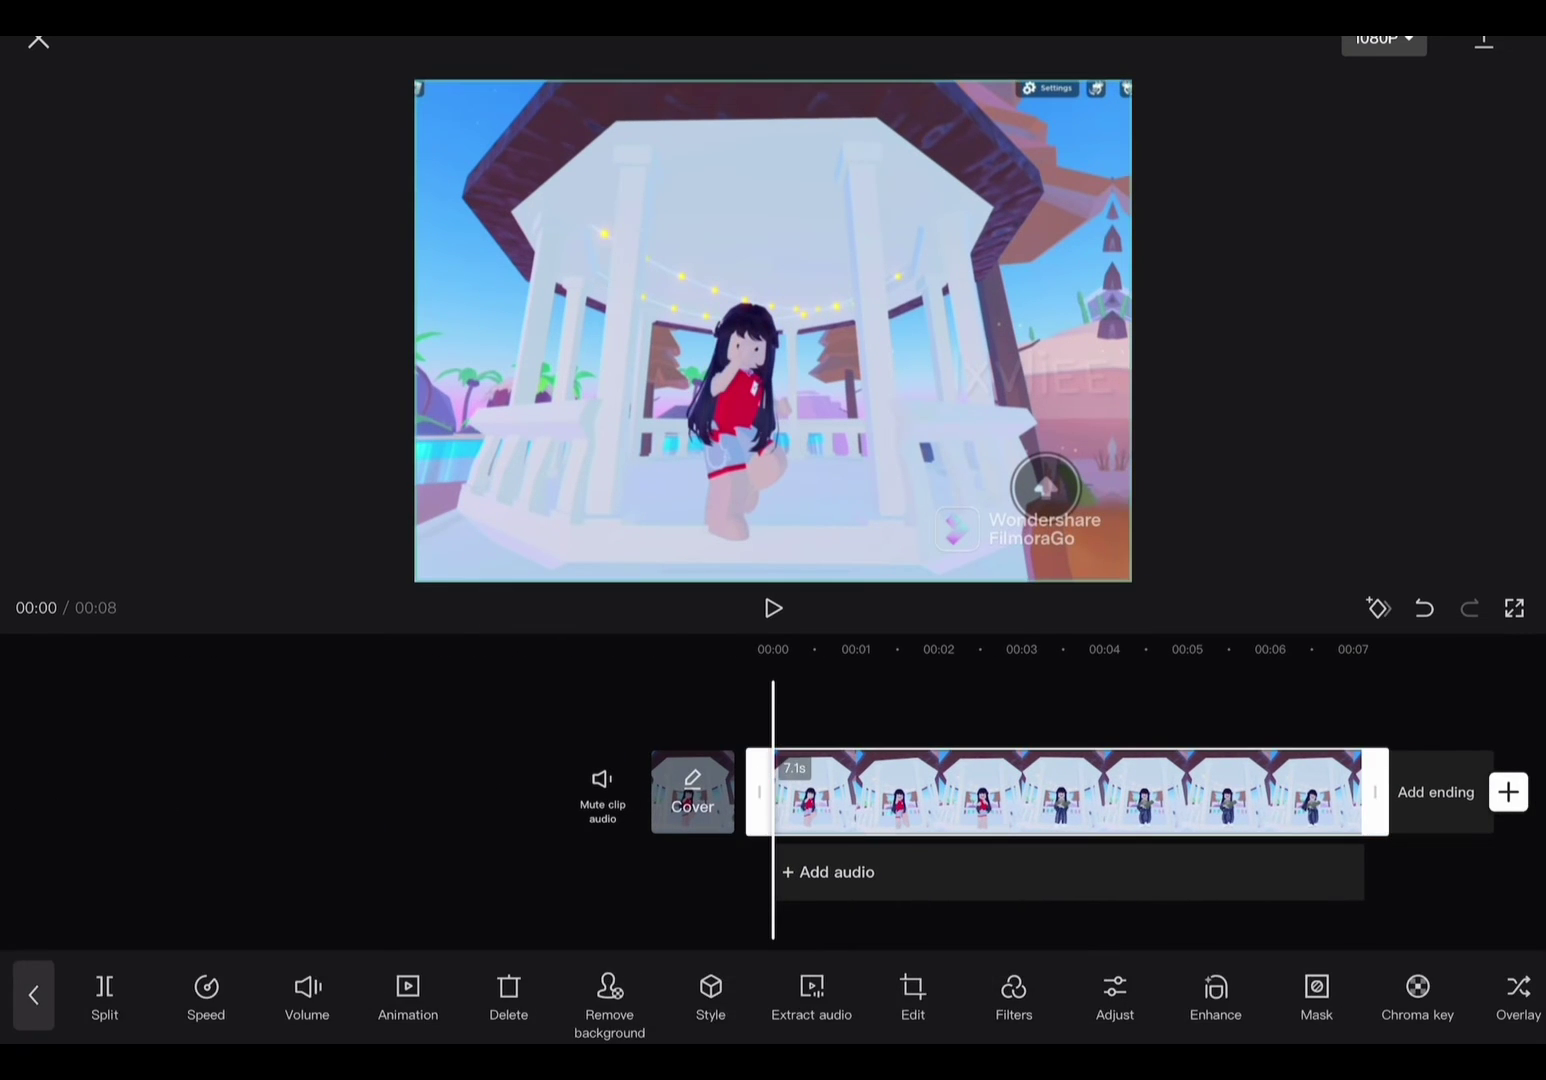
click(1038, 997)
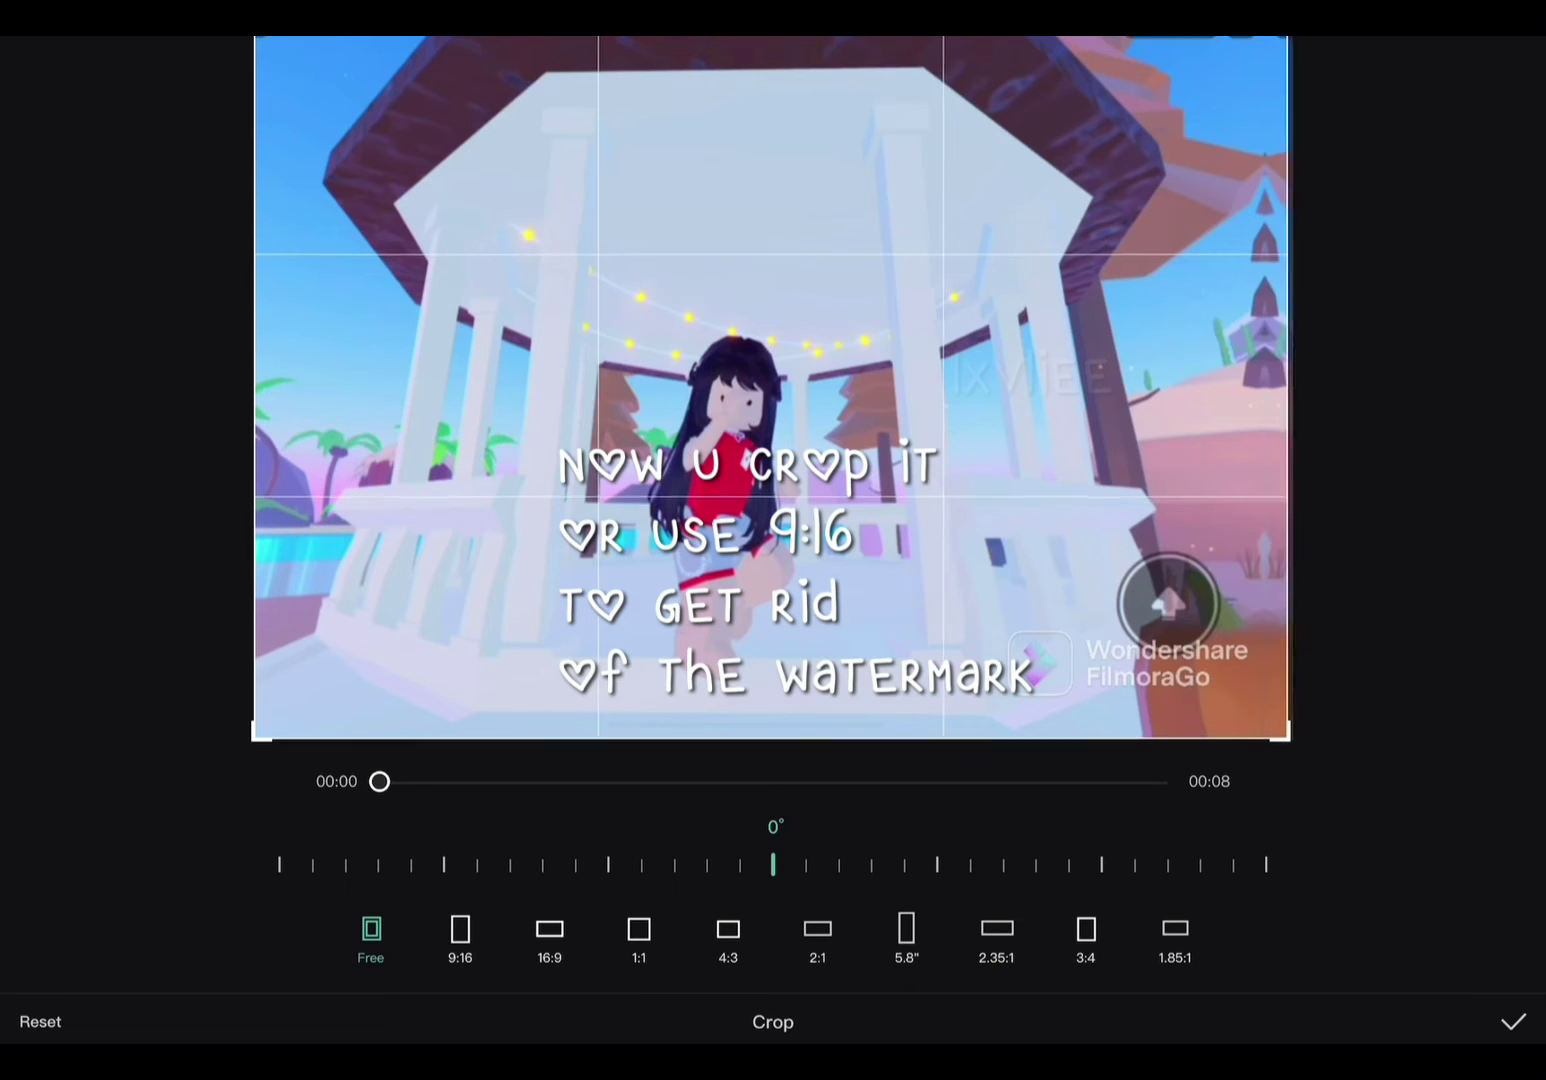
drag(1285, 732, 942, 702)
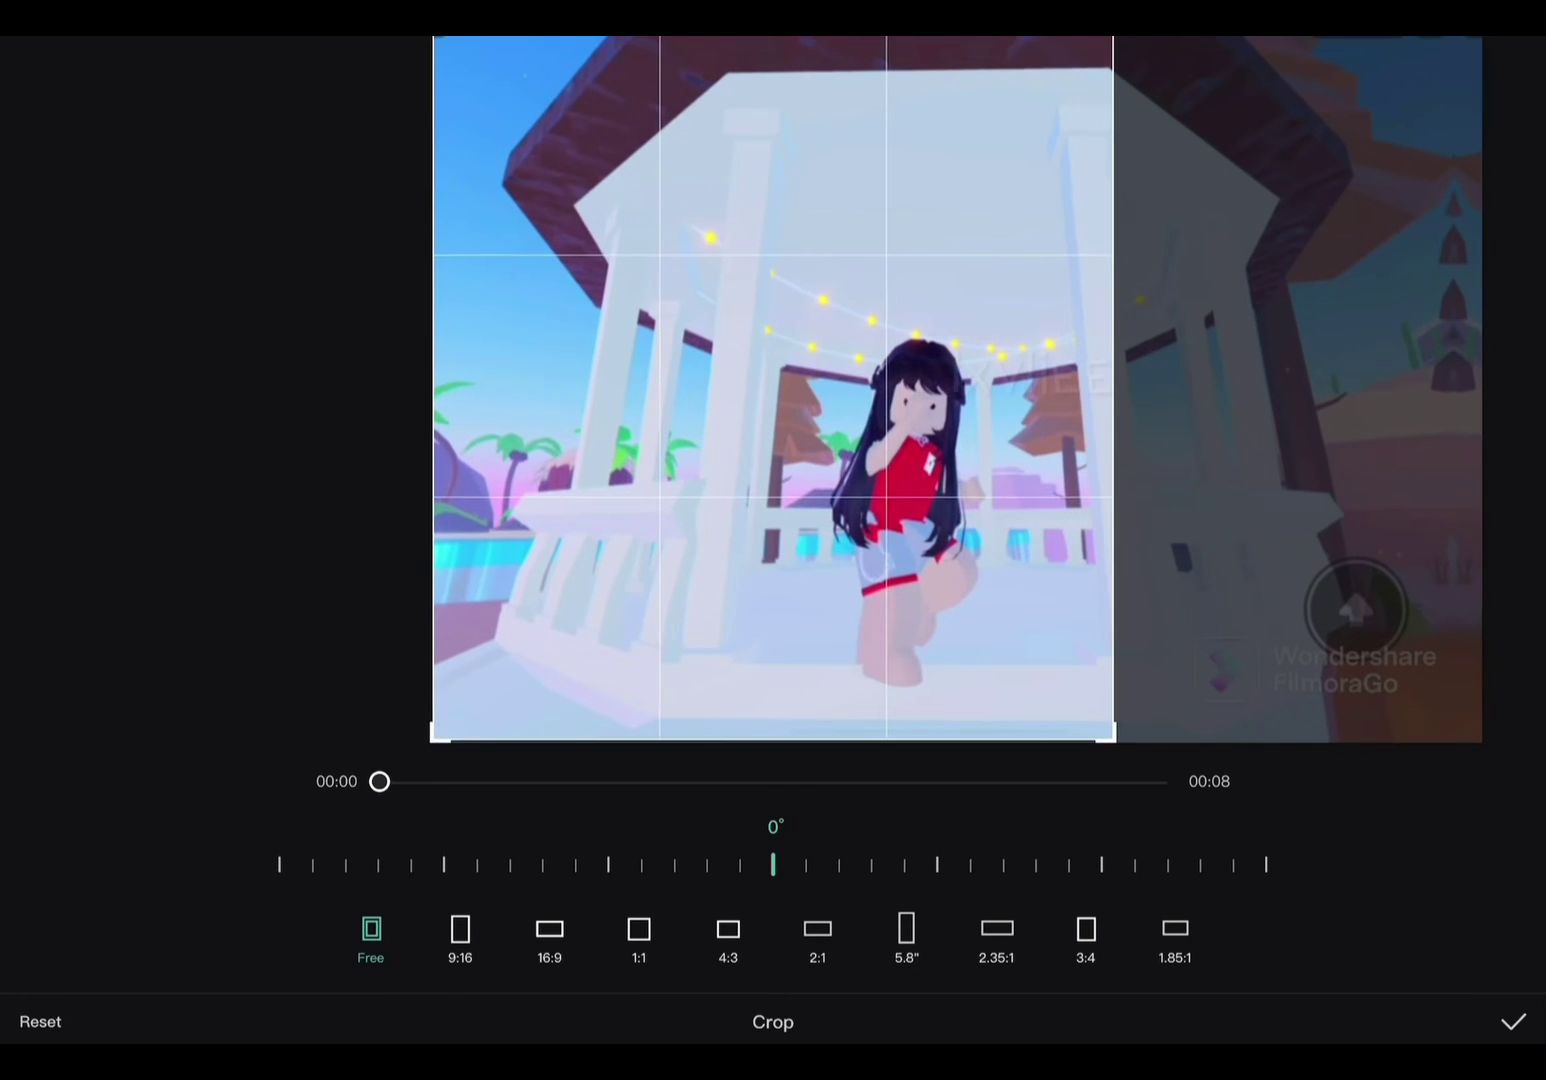
drag(431, 387, 714, 387)
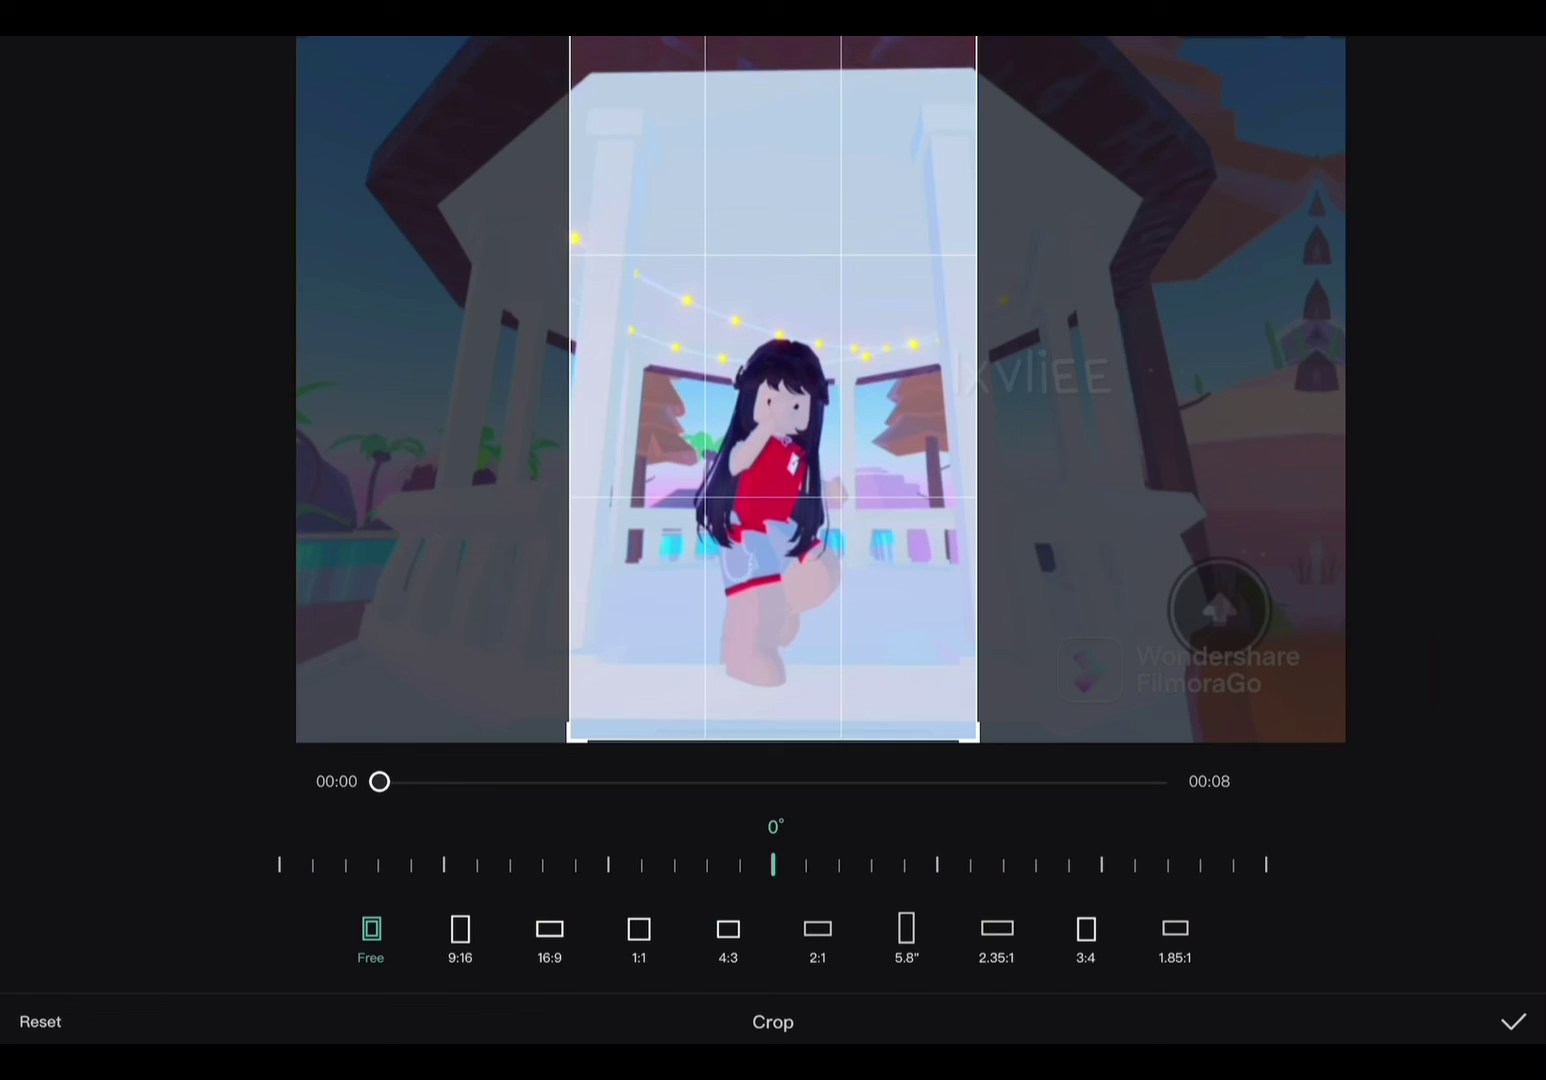
click(460, 933)
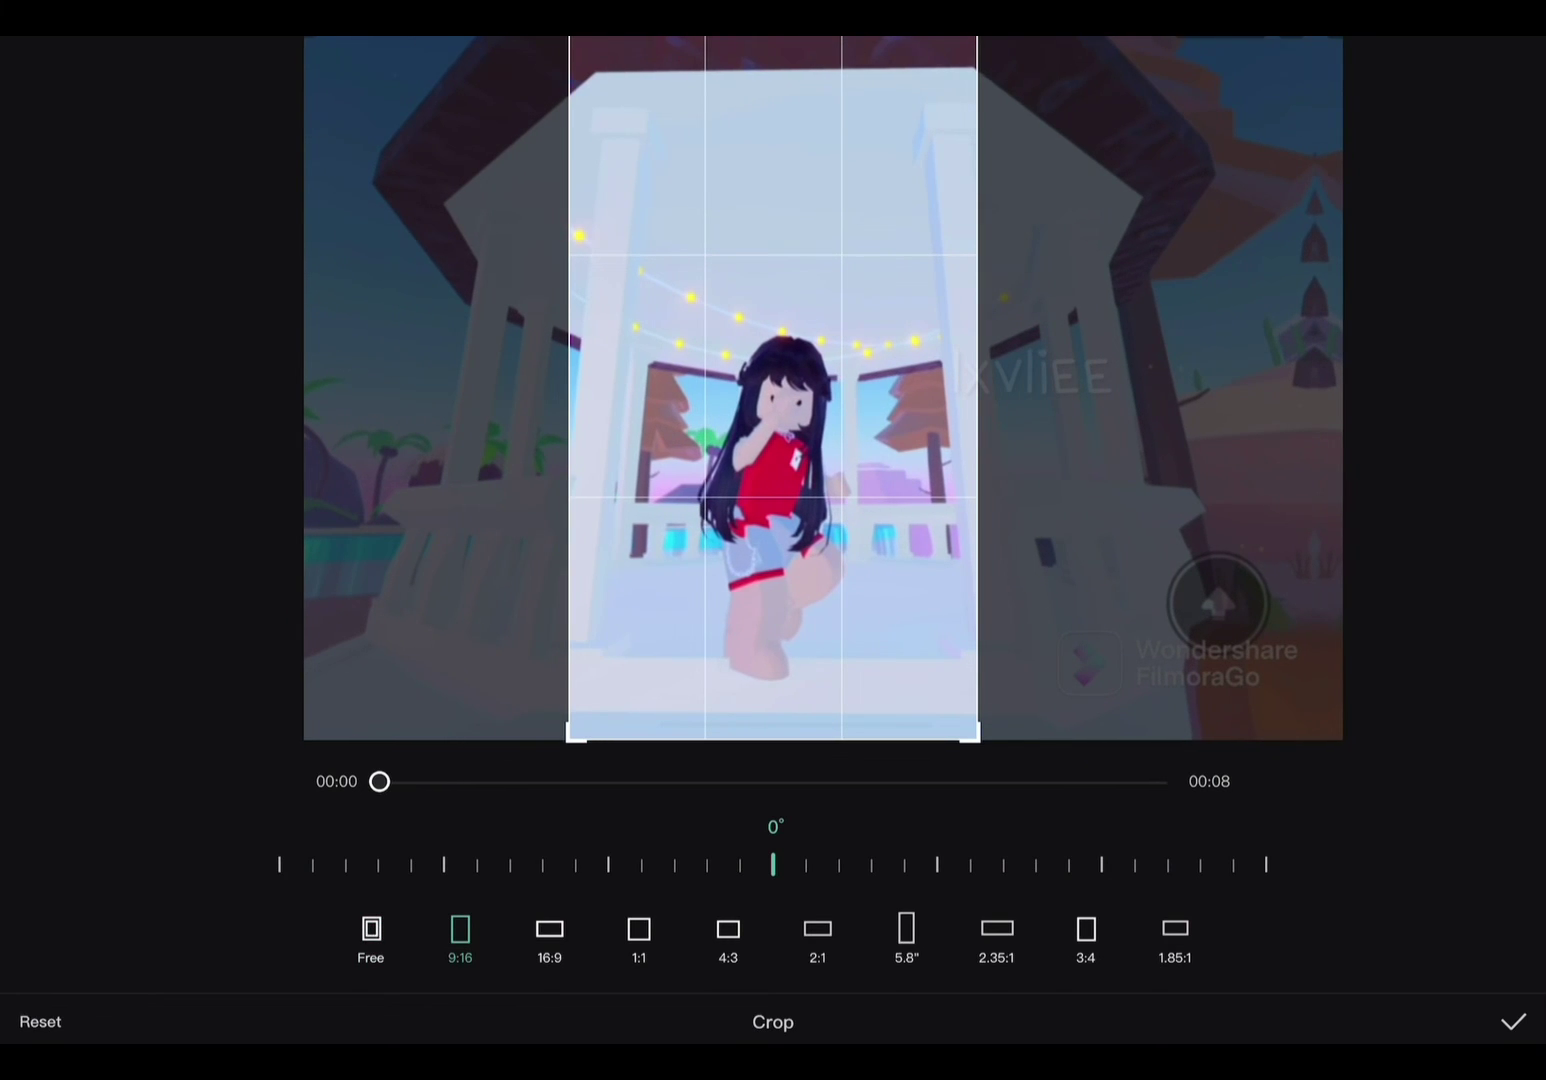
click(1513, 1021)
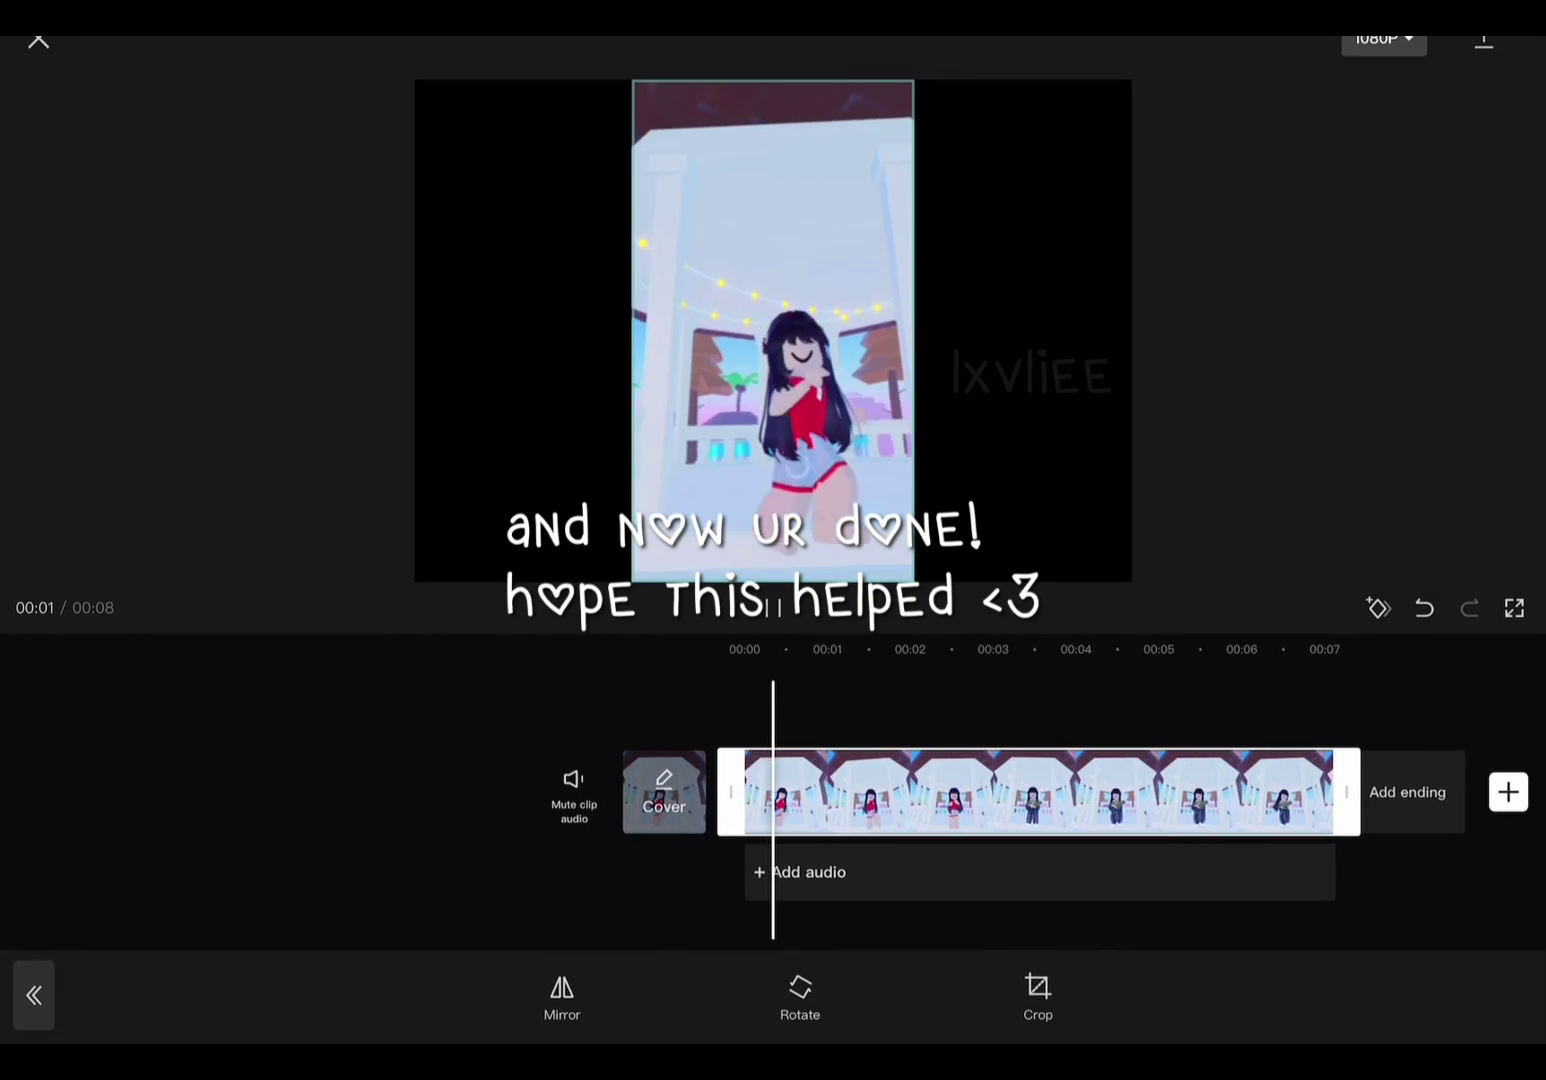
click(35, 998)
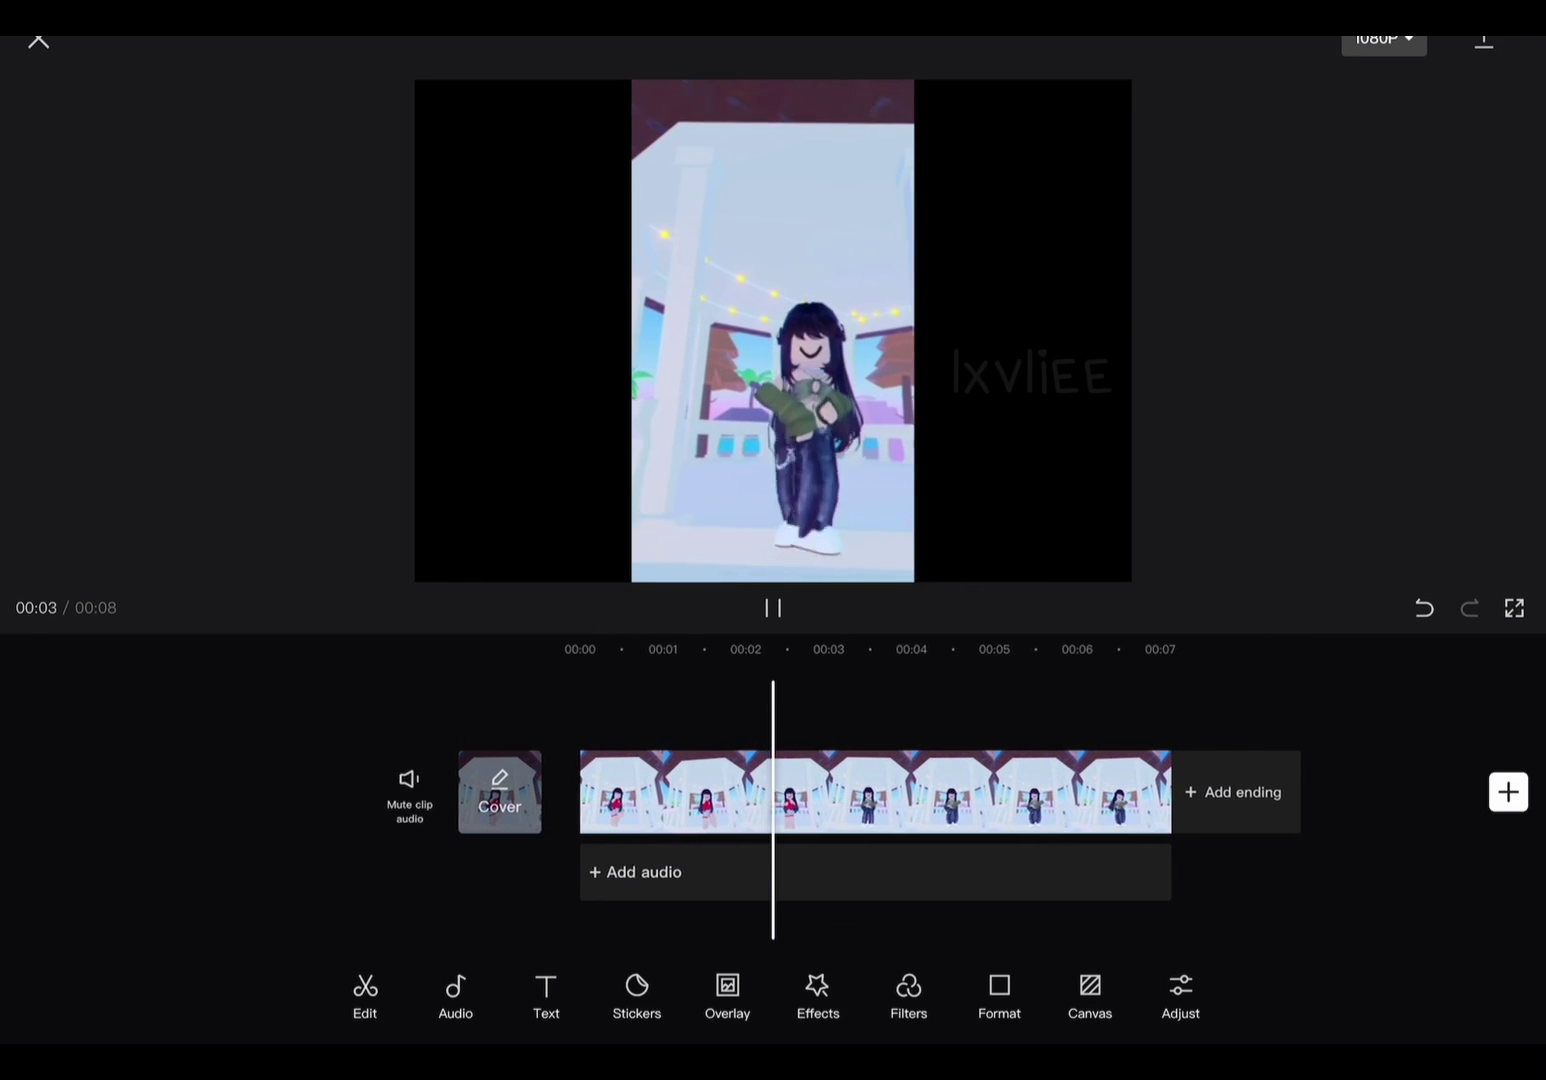